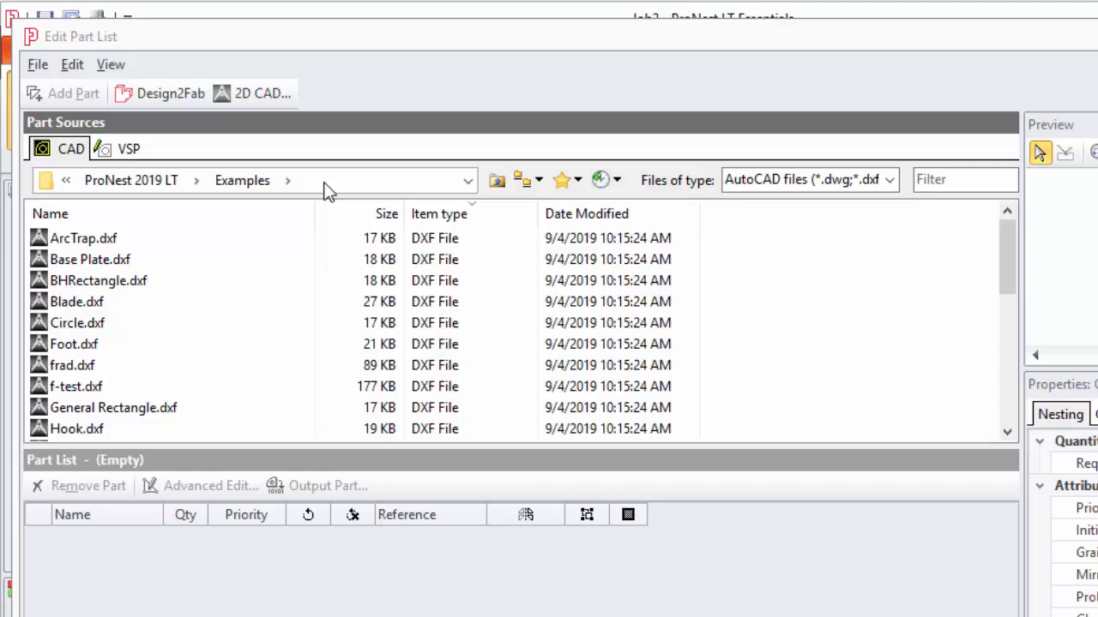
click(65, 180)
click(65, 184)
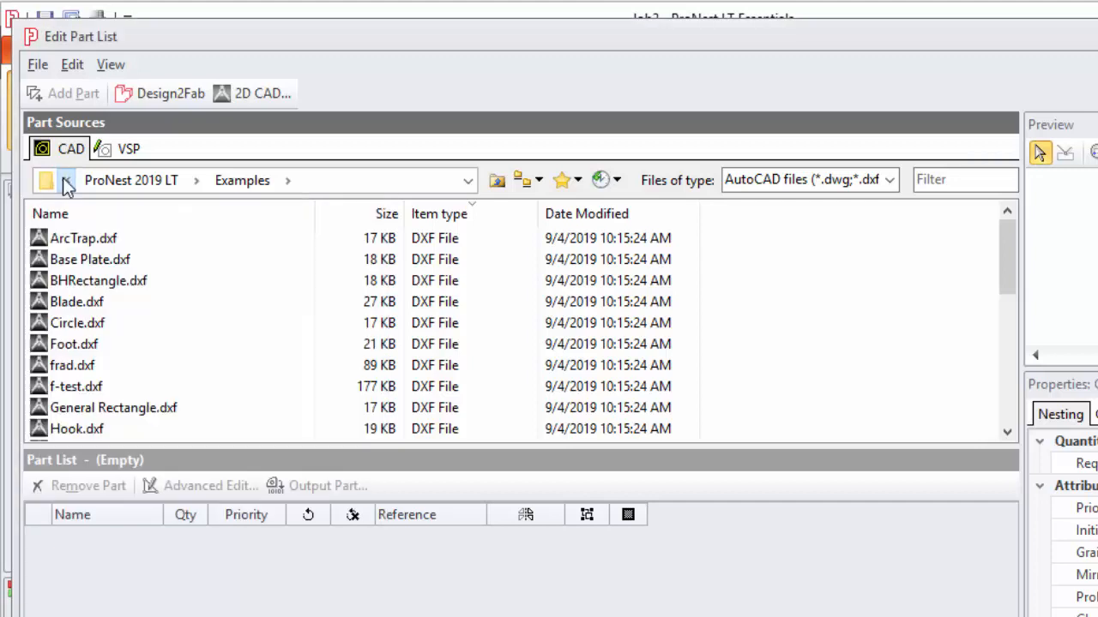
click(65, 184)
mouse_move(288, 182)
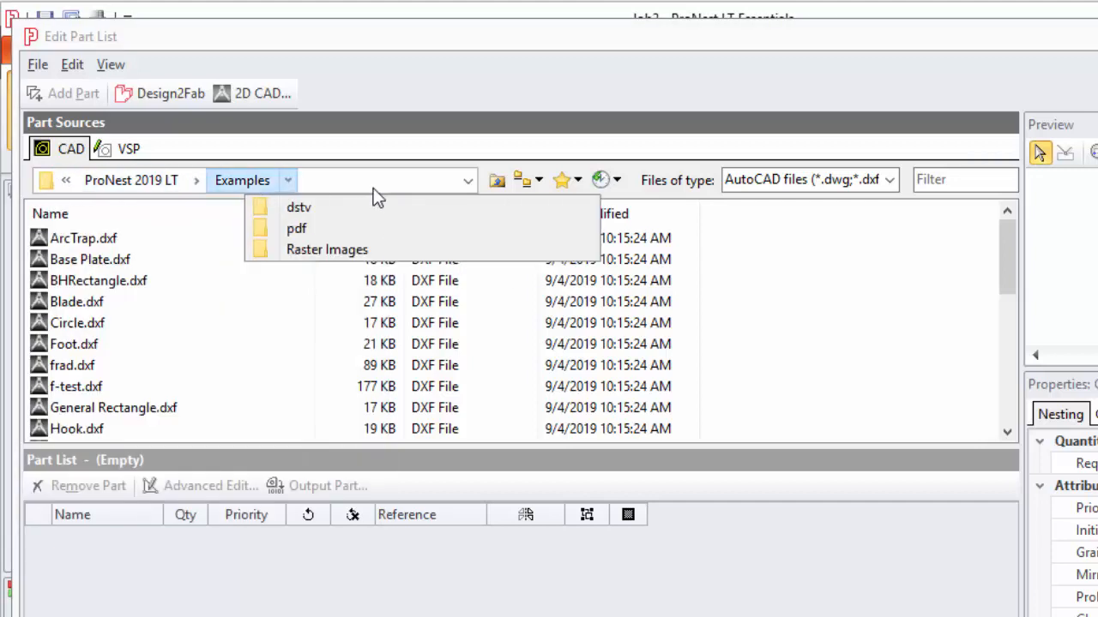
click(478, 145)
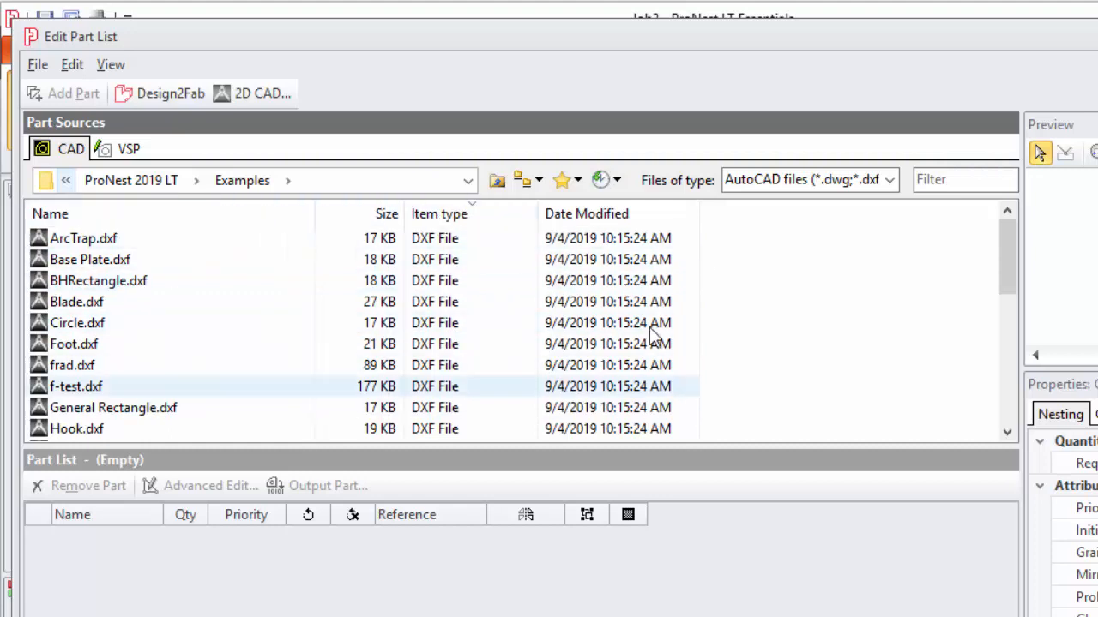
Limit the part source list to CAM files (*.cam), and switch the file type back to AutoCAD files (*.dwg;*.dxf)
click(892, 180)
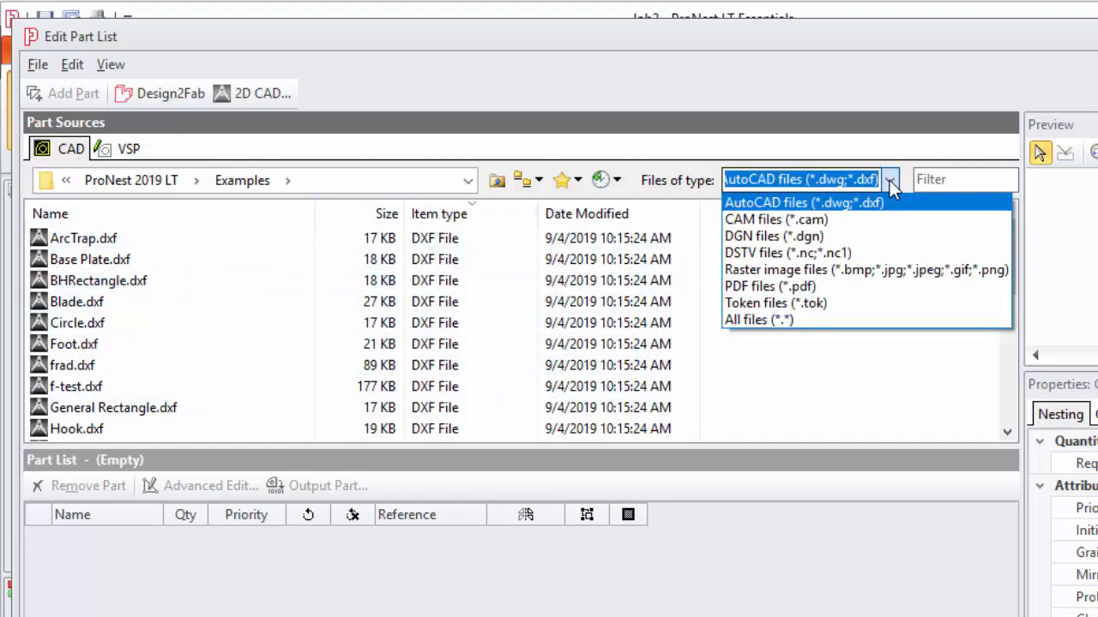
click(832, 221)
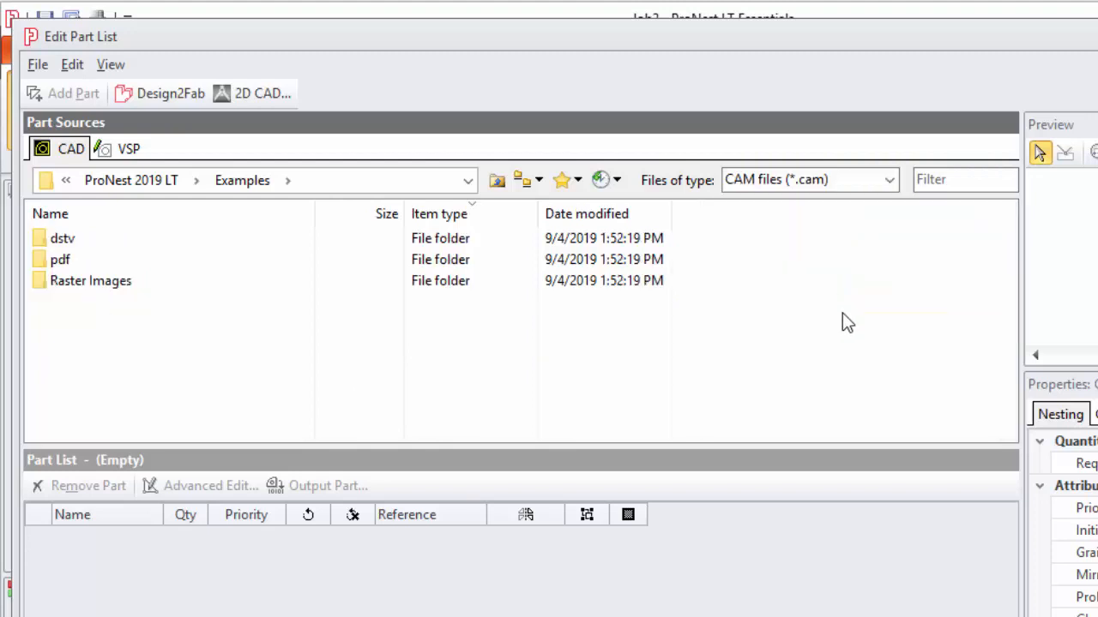
click(891, 179)
click(849, 204)
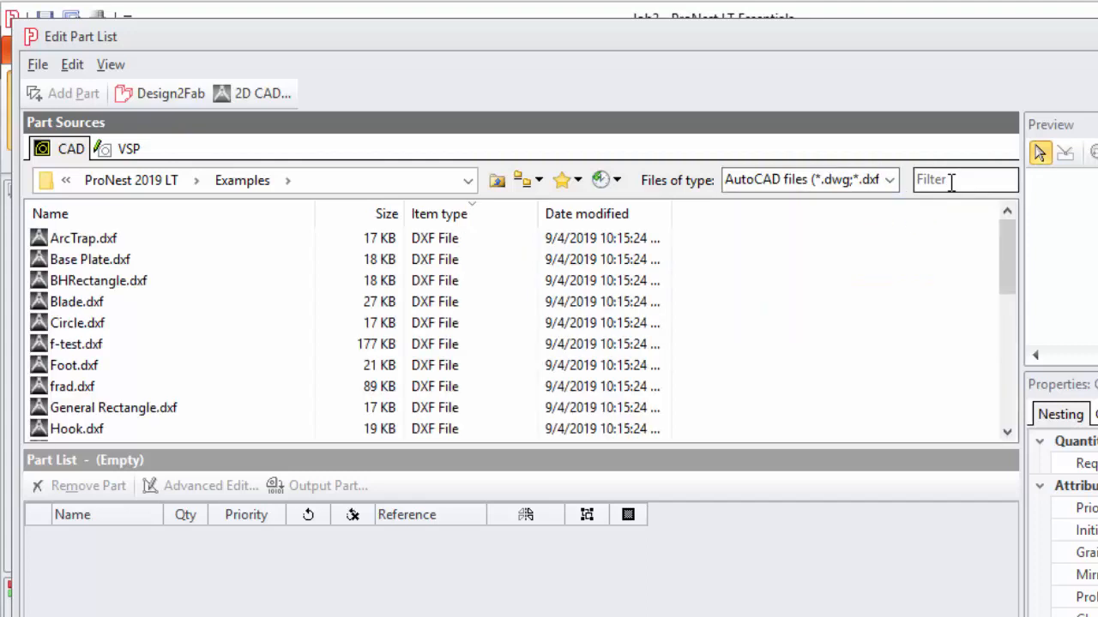
Filter the Examples folder's file list by "base" and clear the filter again
click(950, 181)
text(base)
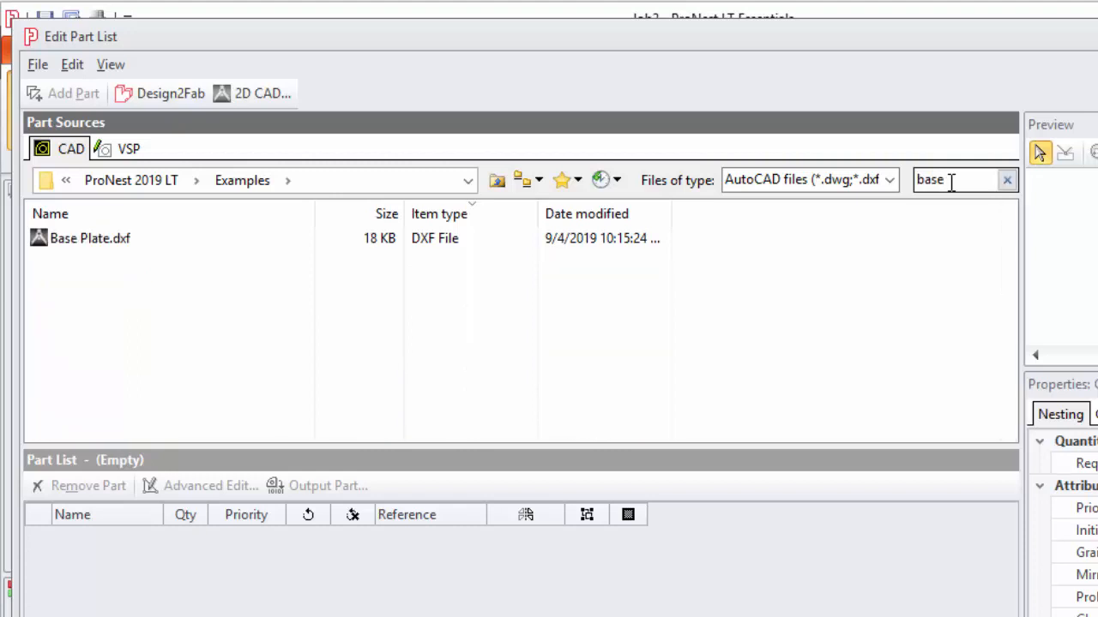
click(1006, 180)
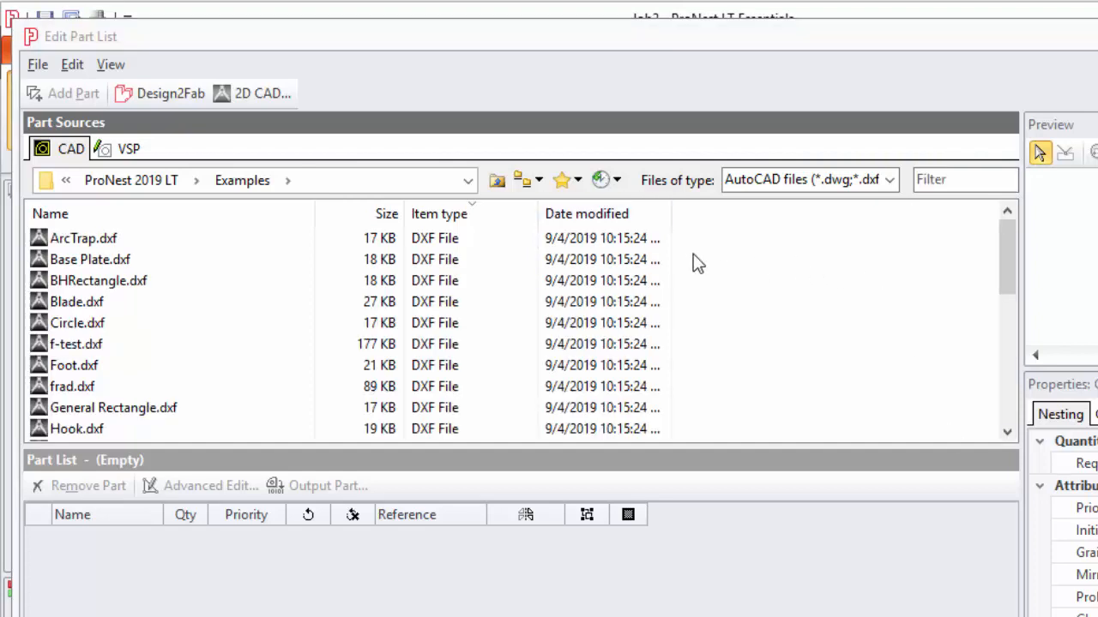
Open the pdf subfolder of Examples, add it to the favorites and check the favorites list
click(578, 180)
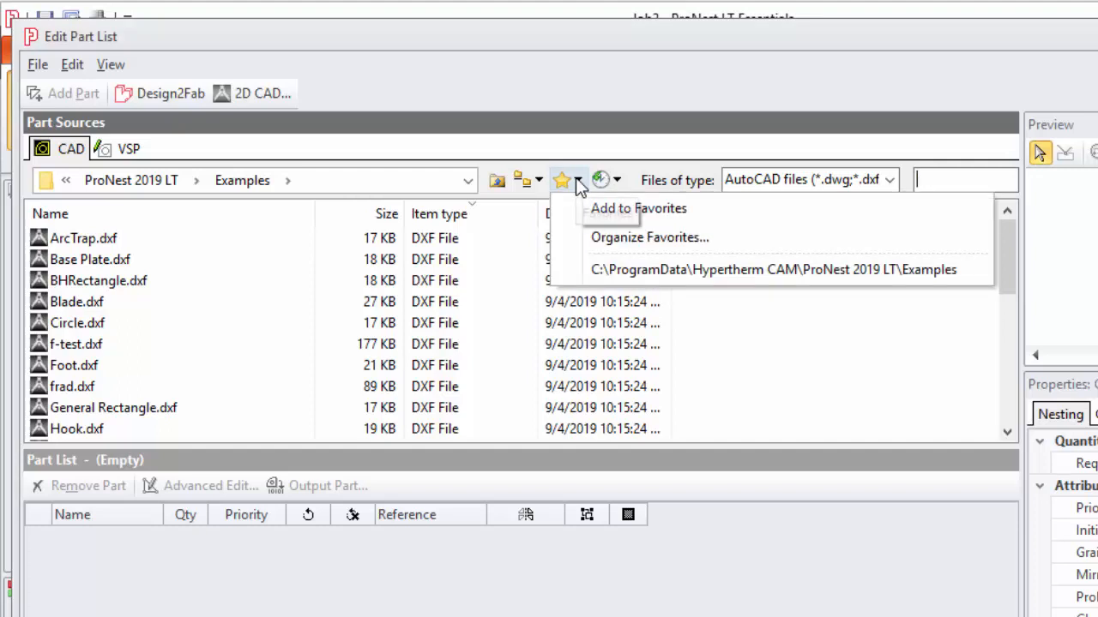
click(1009, 244)
drag(1009, 244, 1005, 383)
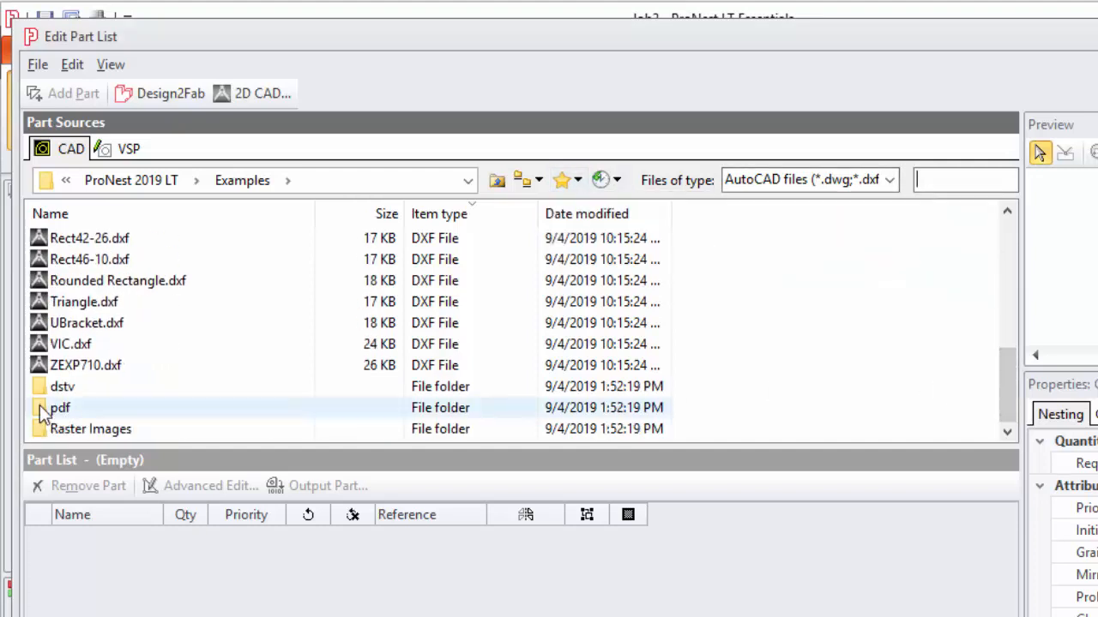
double_click(61, 409)
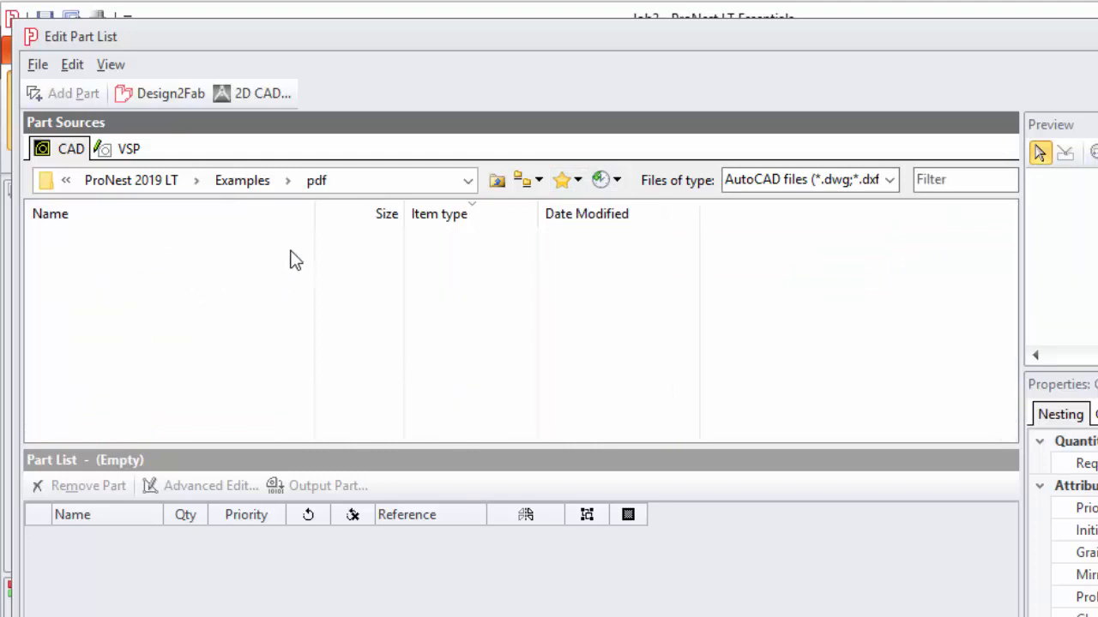
click(577, 181)
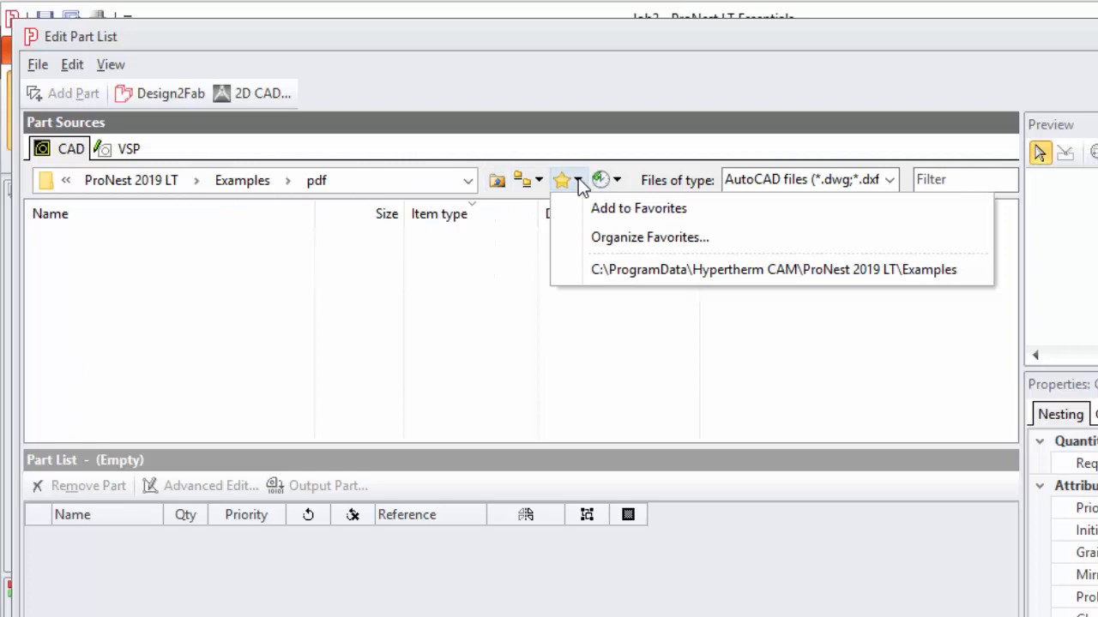
click(614, 210)
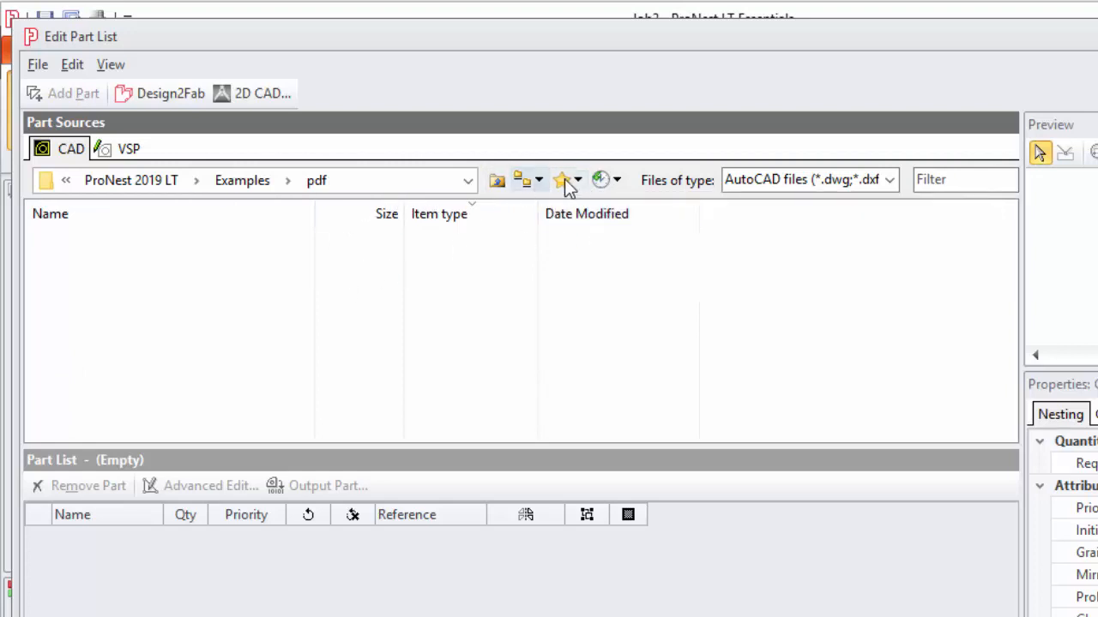
click(578, 181)
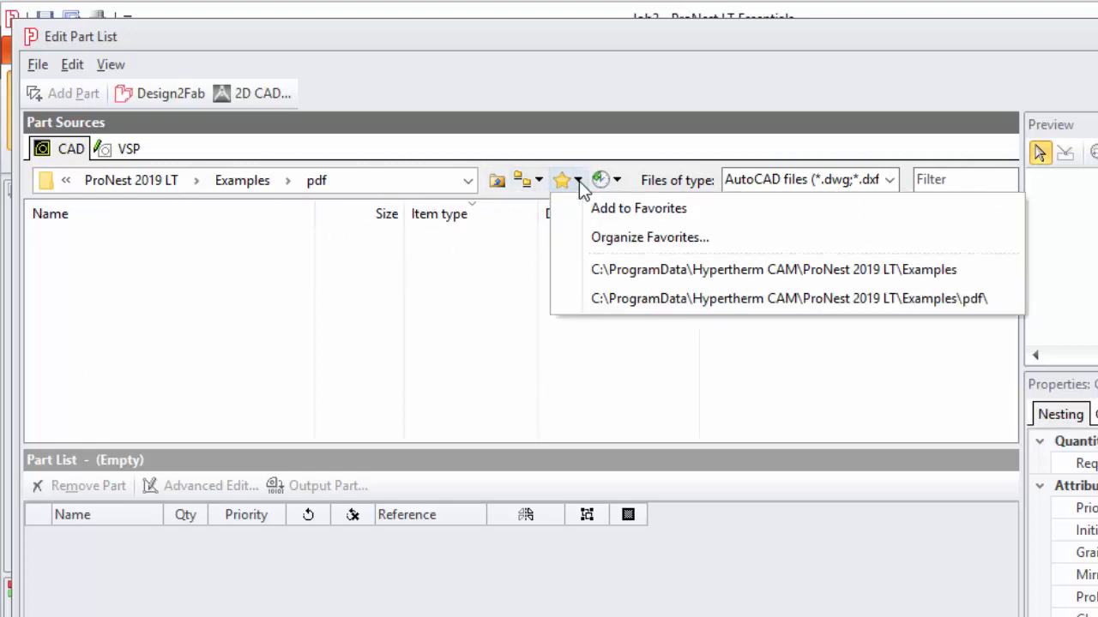
click(378, 343)
Return to the Examples folder, select Base Plate.dxf and set its required quantity to 15
click(242, 180)
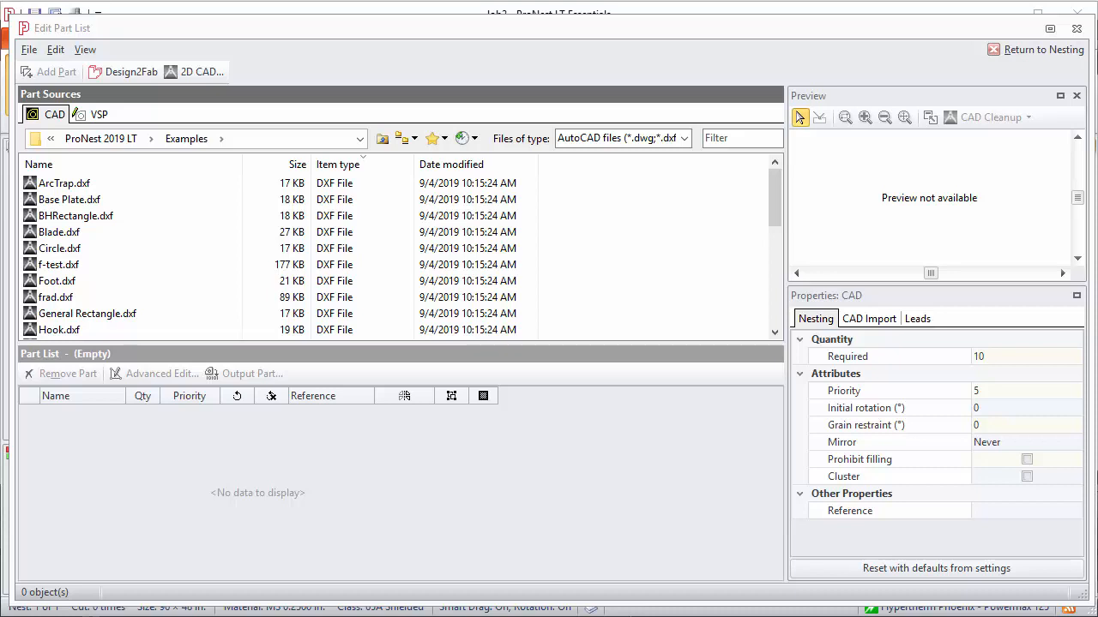
click(73, 202)
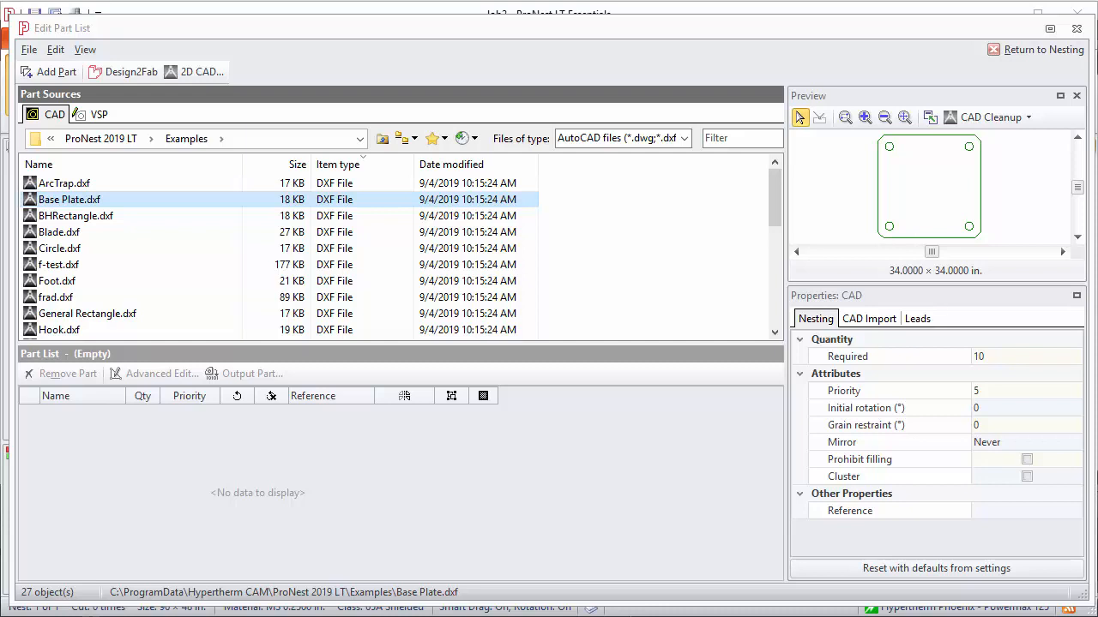
click(998, 361)
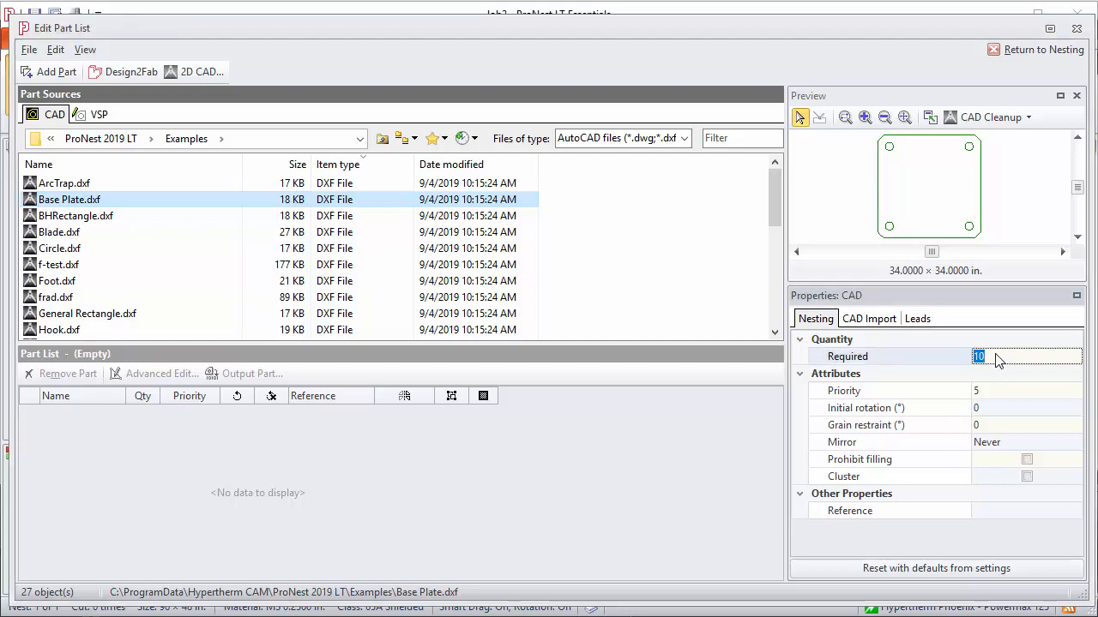
text(15)
Remove the CUT layer from the Plasma Cut mapping in Base Plate's CAD import settings, and map it again
click(869, 318)
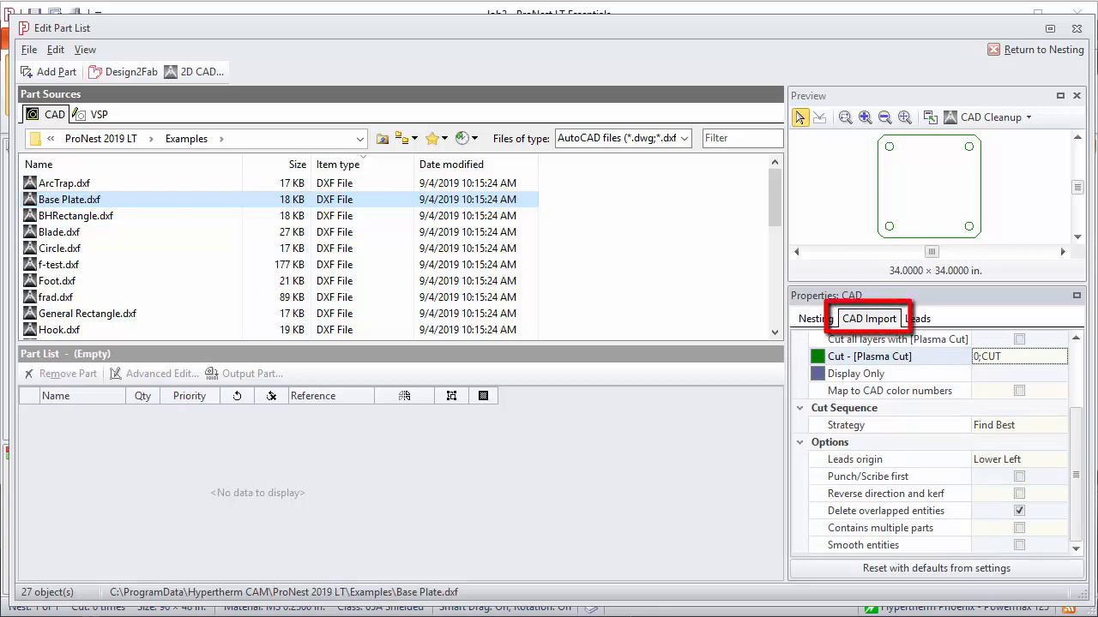
drag(1076, 464, 1074, 378)
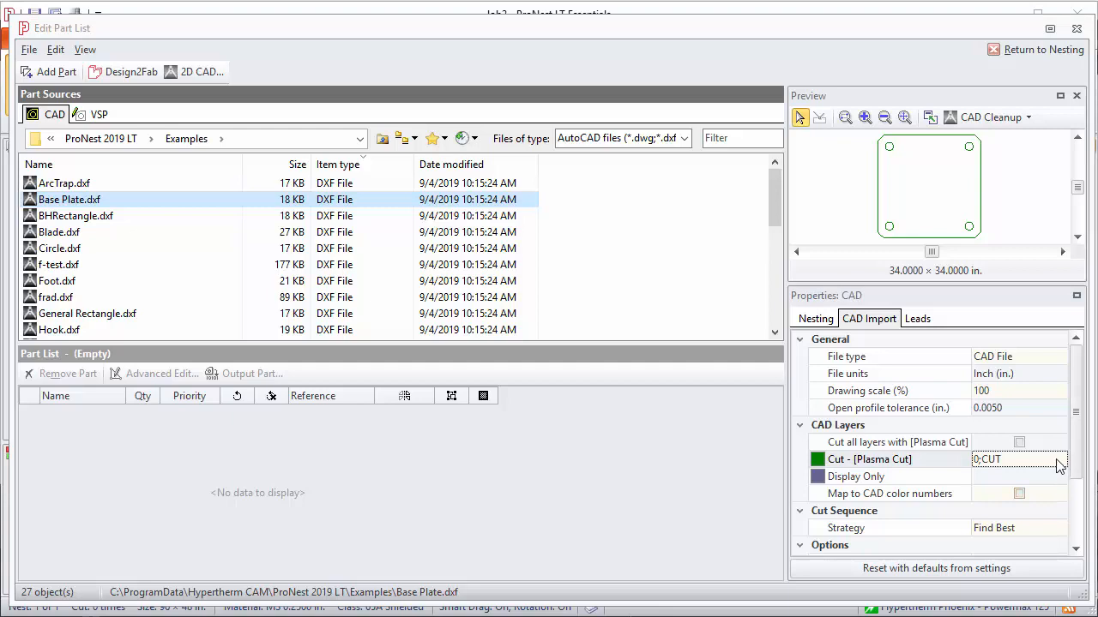
click(1060, 465)
click(1061, 465)
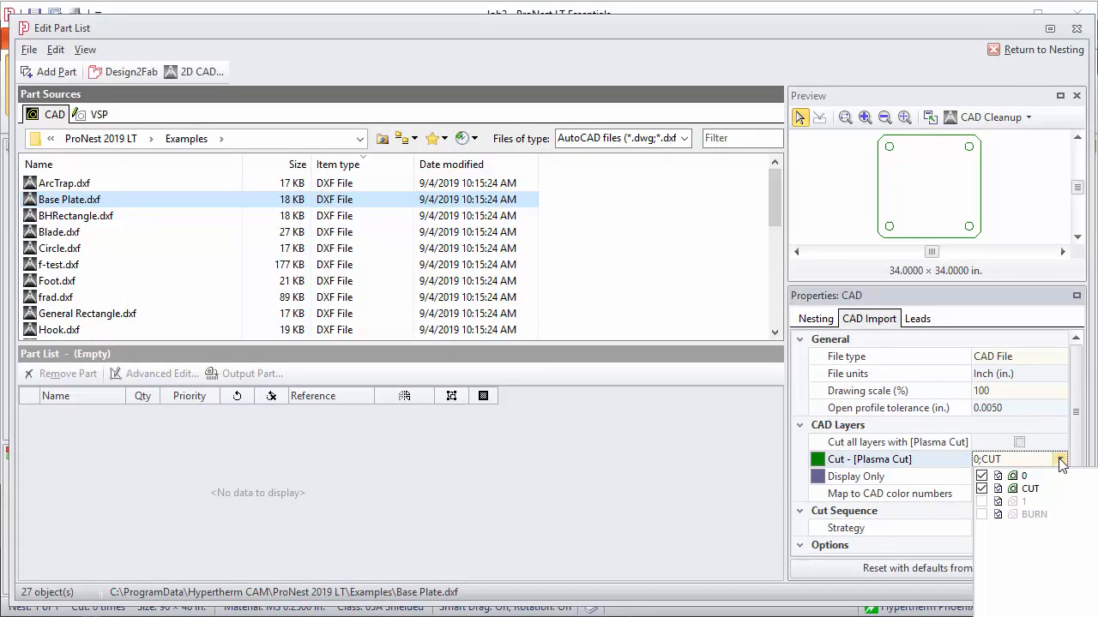
click(982, 489)
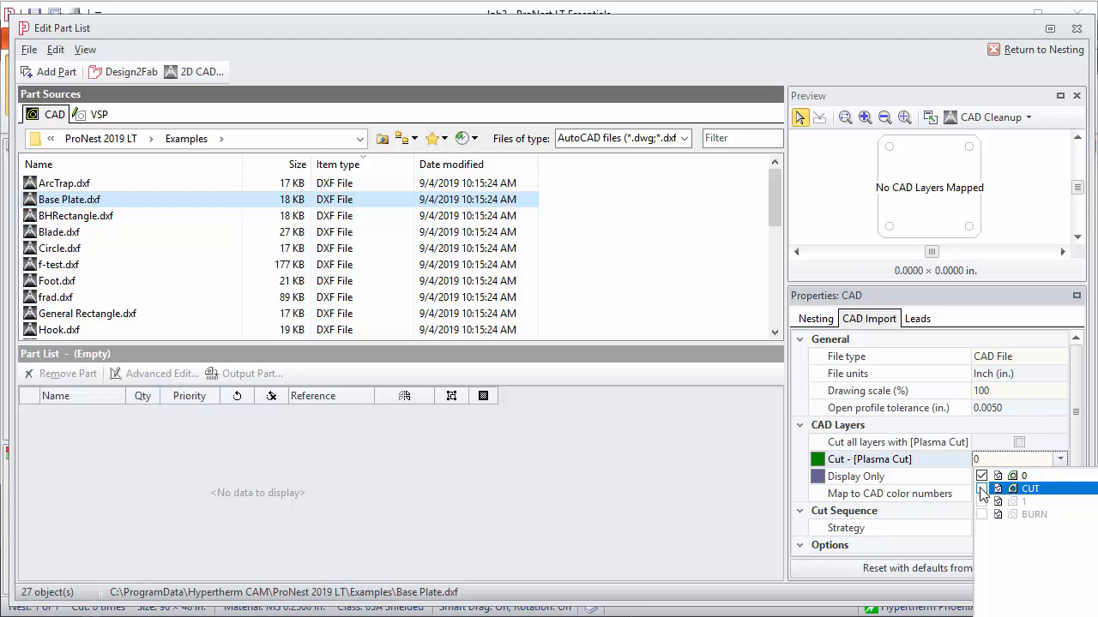
click(981, 488)
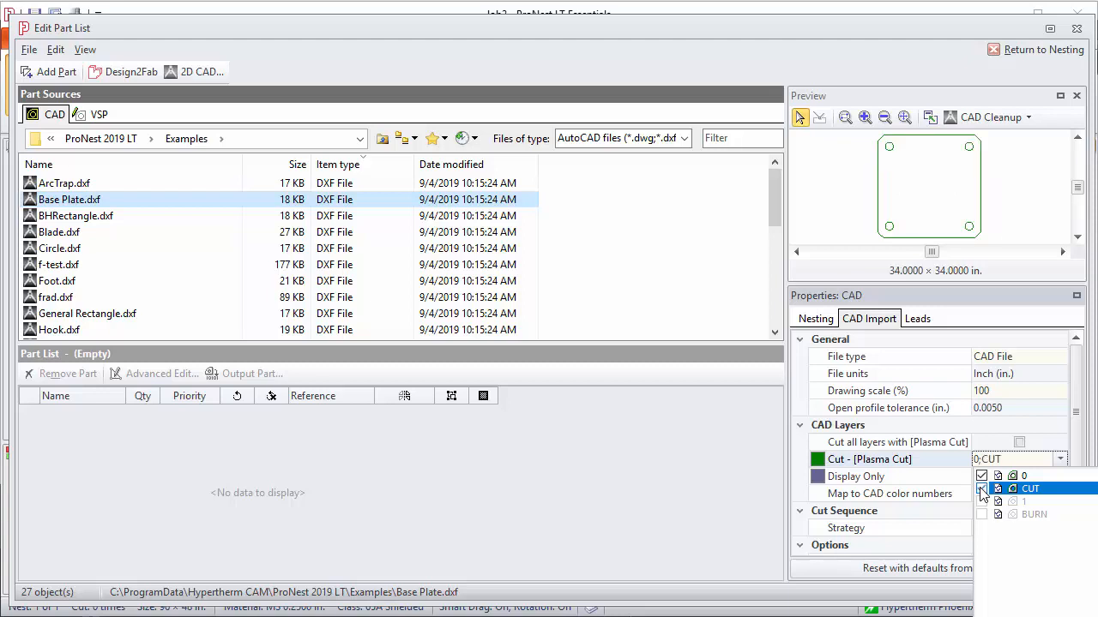
key(Return)
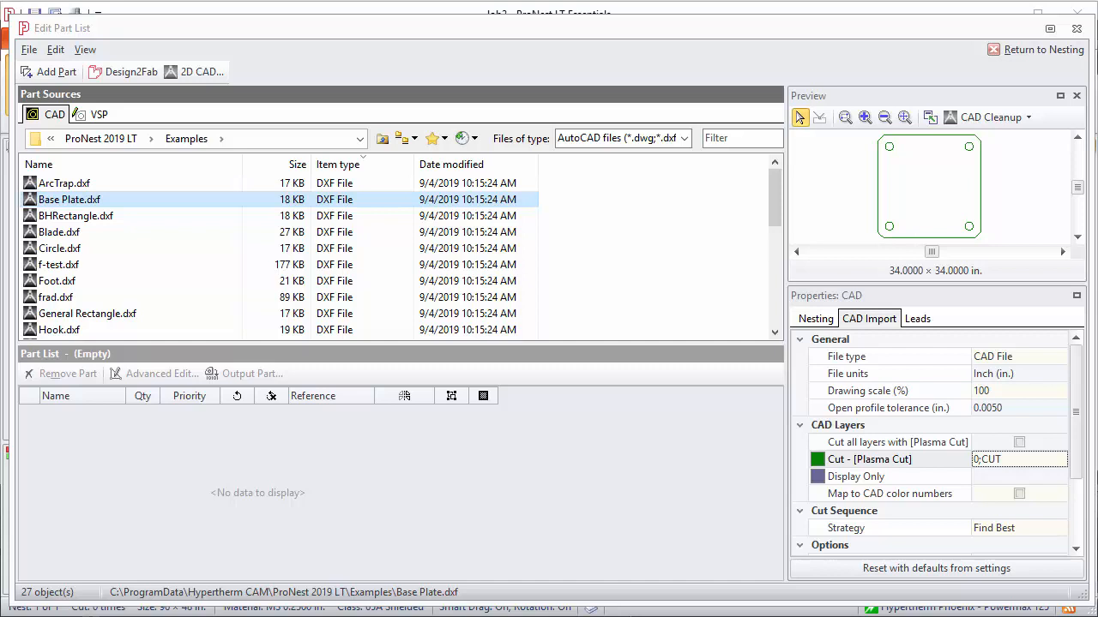
View the Base Plate.dxf drawing in Simple CAD Cleanup and close it without edits
click(1029, 117)
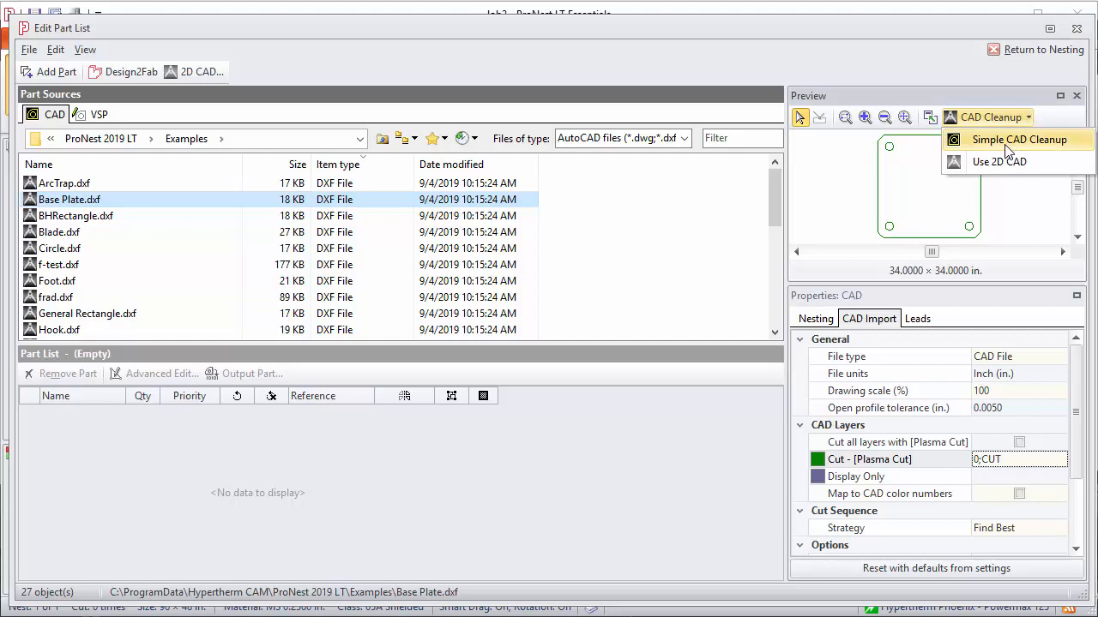
click(1004, 141)
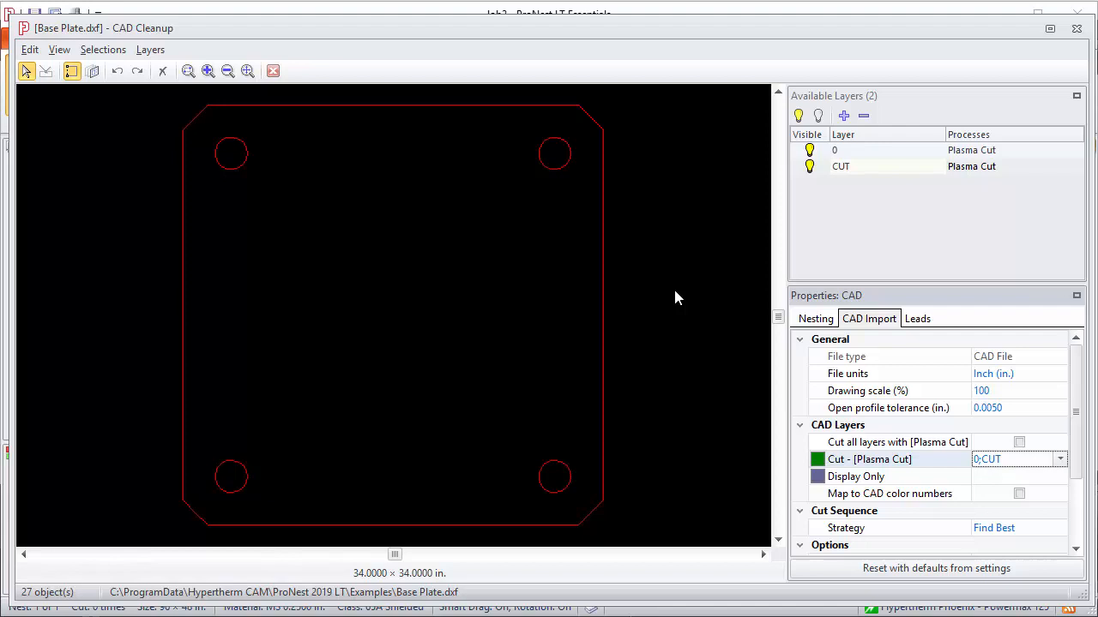
click(273, 71)
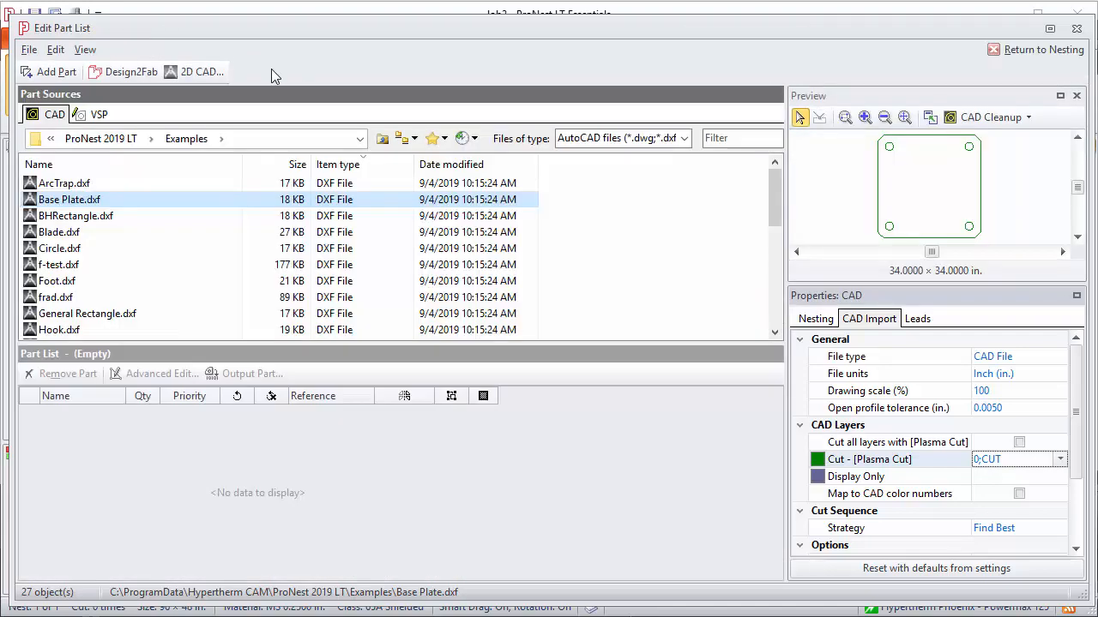
Add Base Plate to the part list and inspect the leads at its lower-left corner and hole in the preview
click(55, 74)
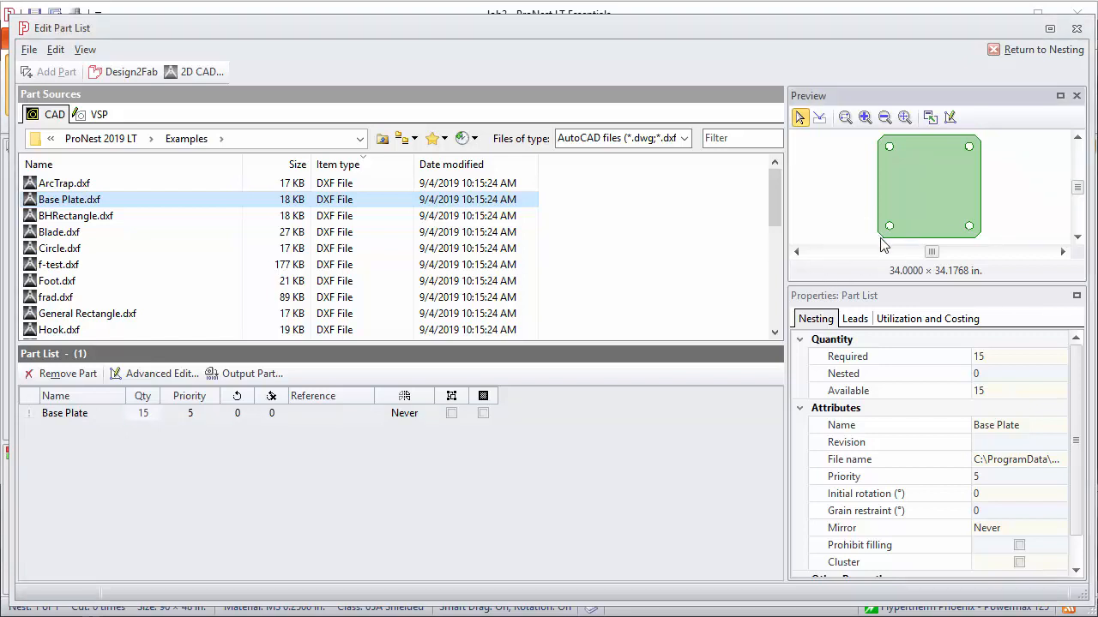
scroll(887, 245, up, 5)
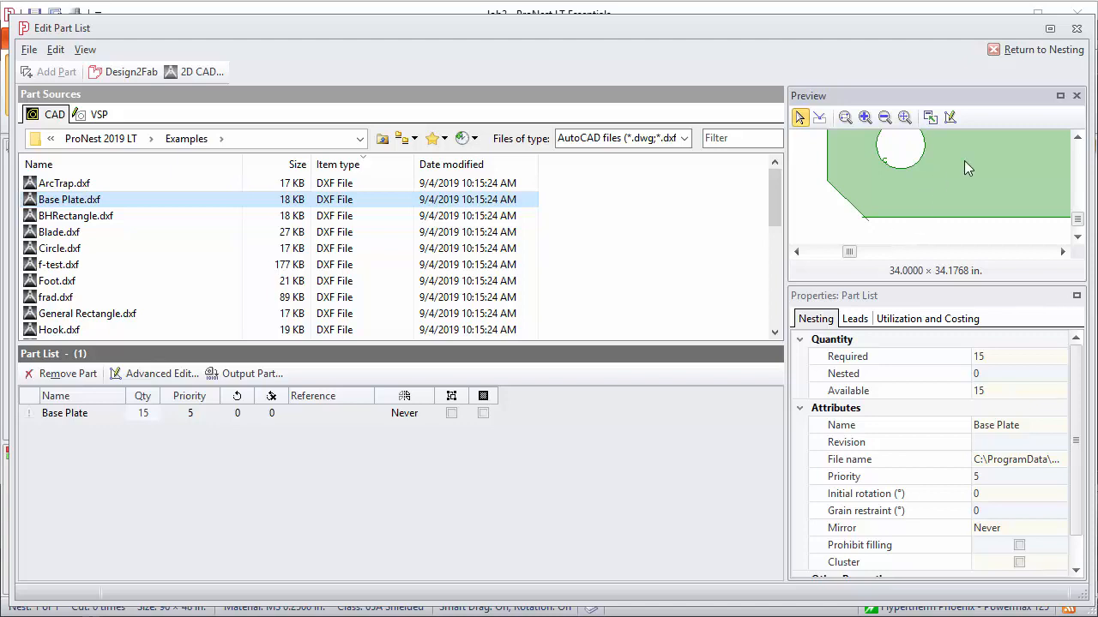
click(905, 118)
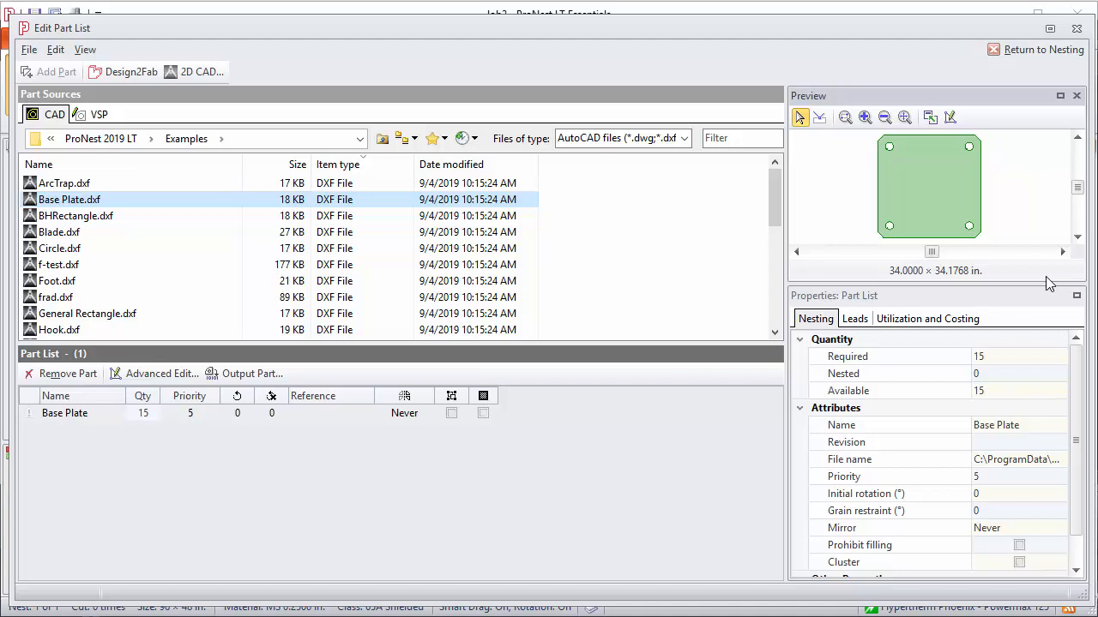
Change the quantity of Base Plate in the part list to 20
click(83, 416)
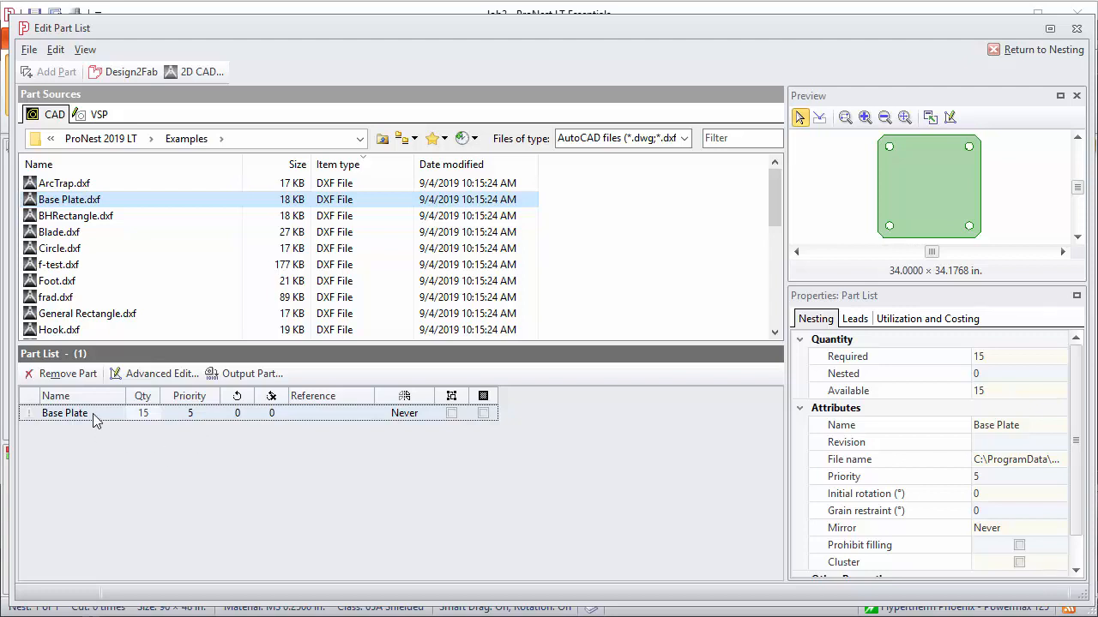
click(135, 414)
text(20)
key(Return)
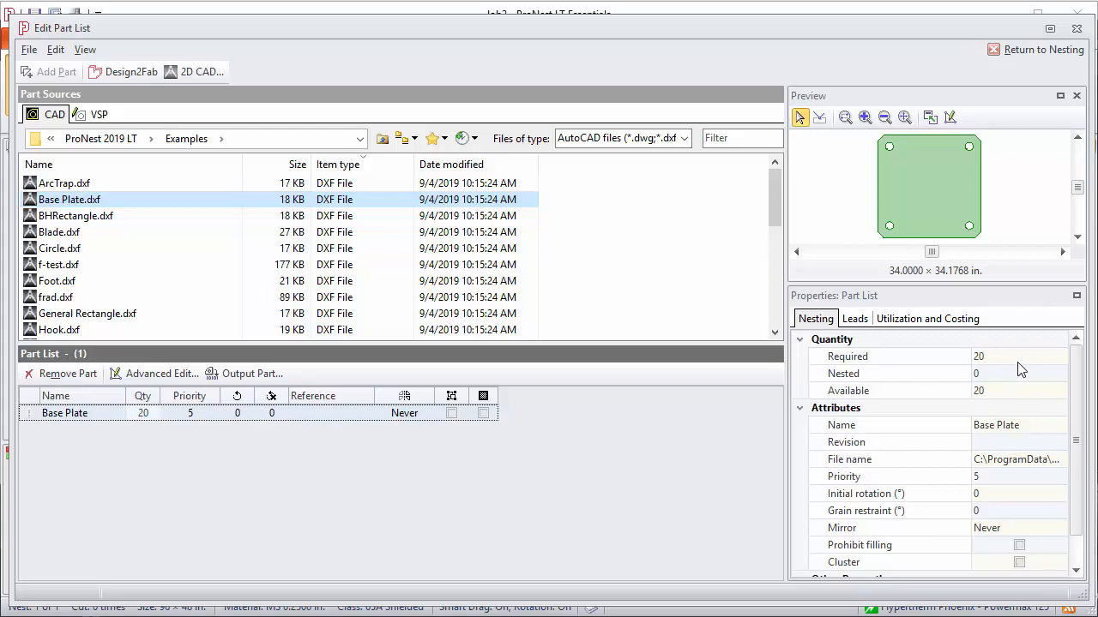